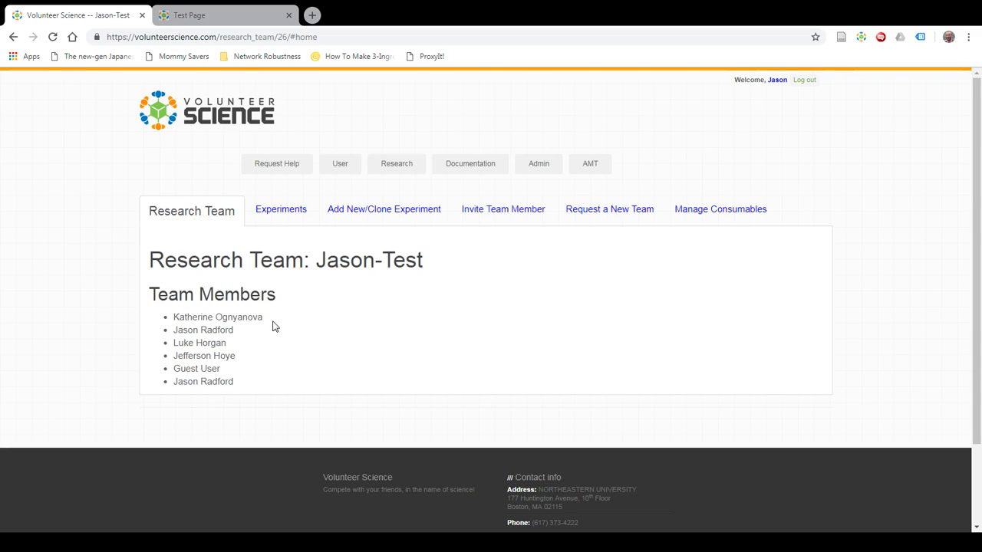
- Go to the team's Experiments list and bring up the Add New/Clone Experiment form
double_click(358, 261)
click(361, 262)
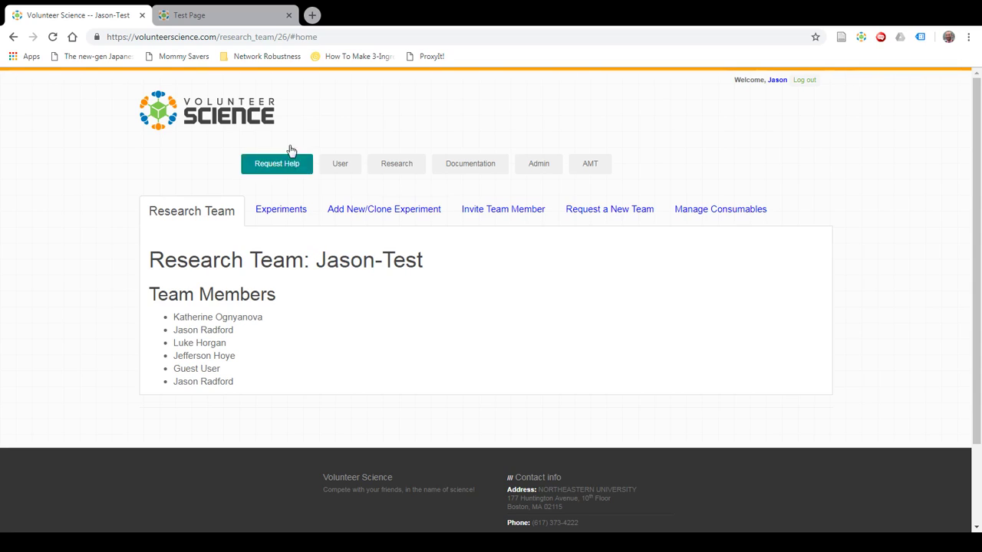
click(260, 38)
click(157, 237)
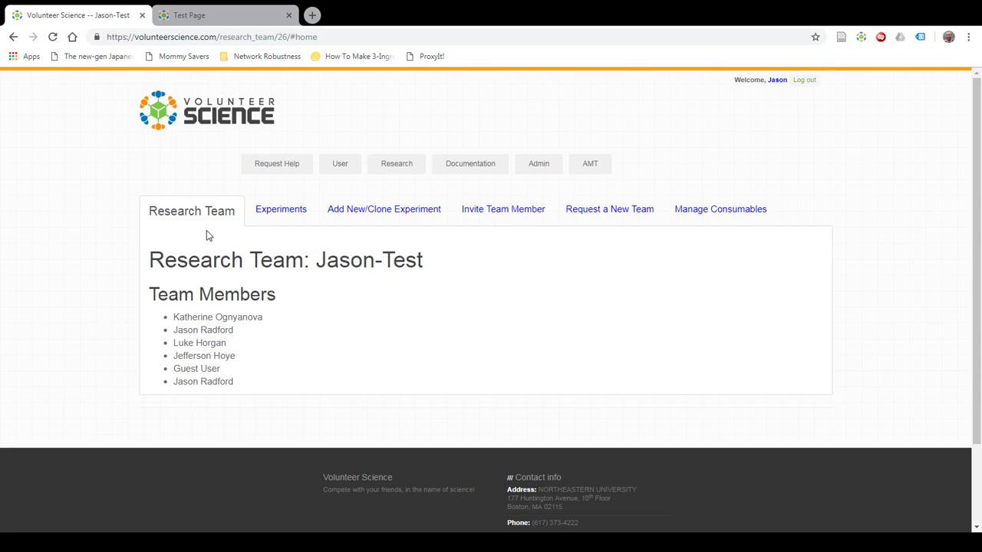
click(281, 215)
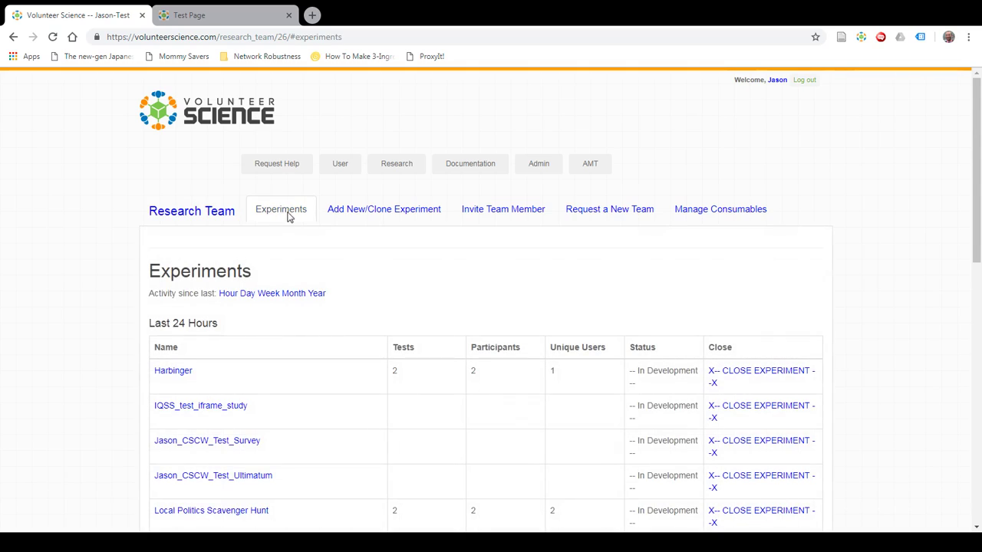
scroll(224, 396, down, 3)
scroll(225, 399, up, 3)
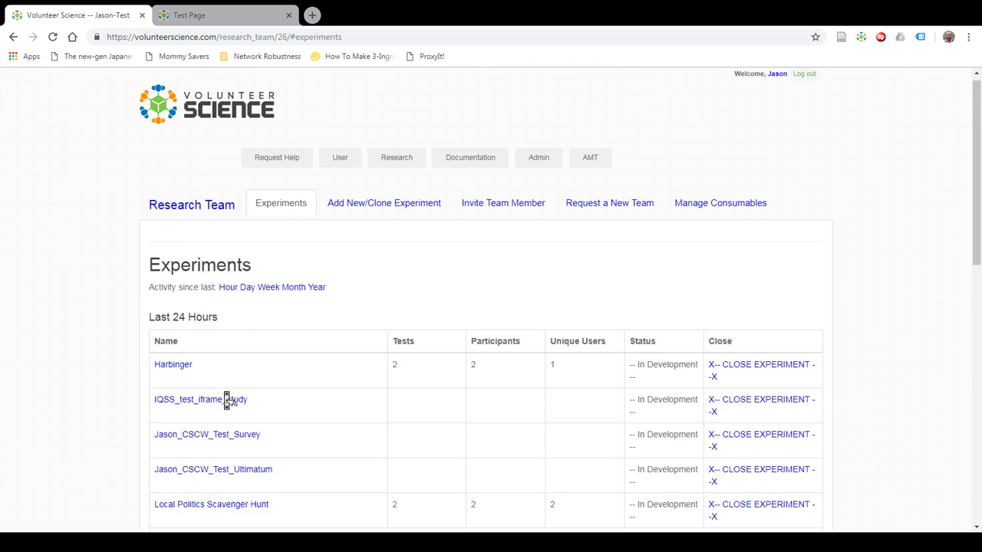
click(365, 215)
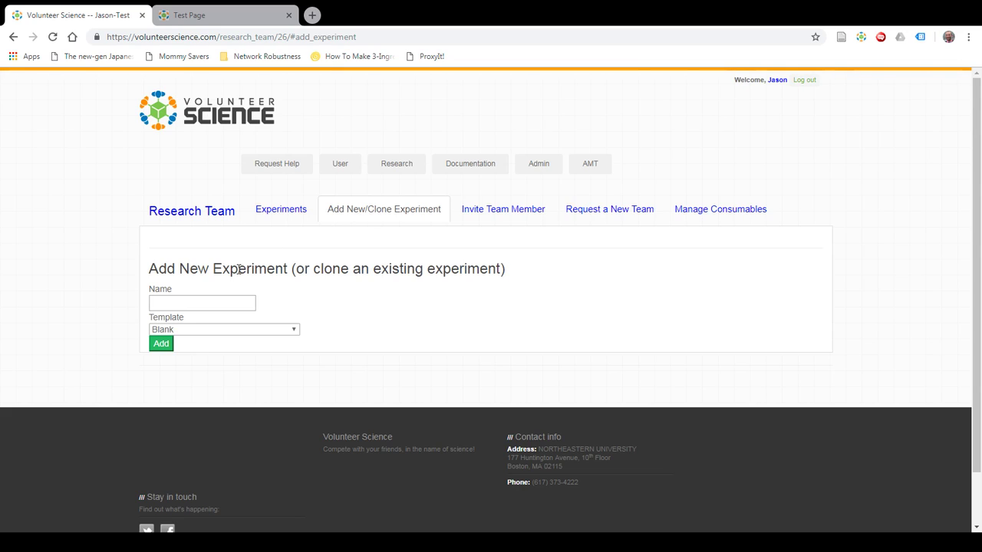
- Add an experiment named 'Wildcat Wells turorial demo' using the Wildcat Wells Template
scroll(110, 290, down, 1)
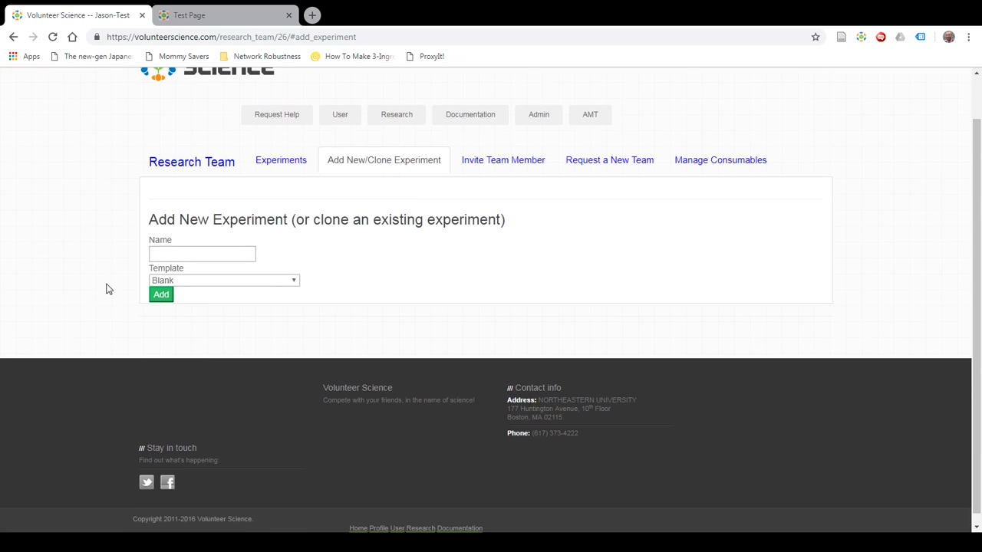
click(208, 281)
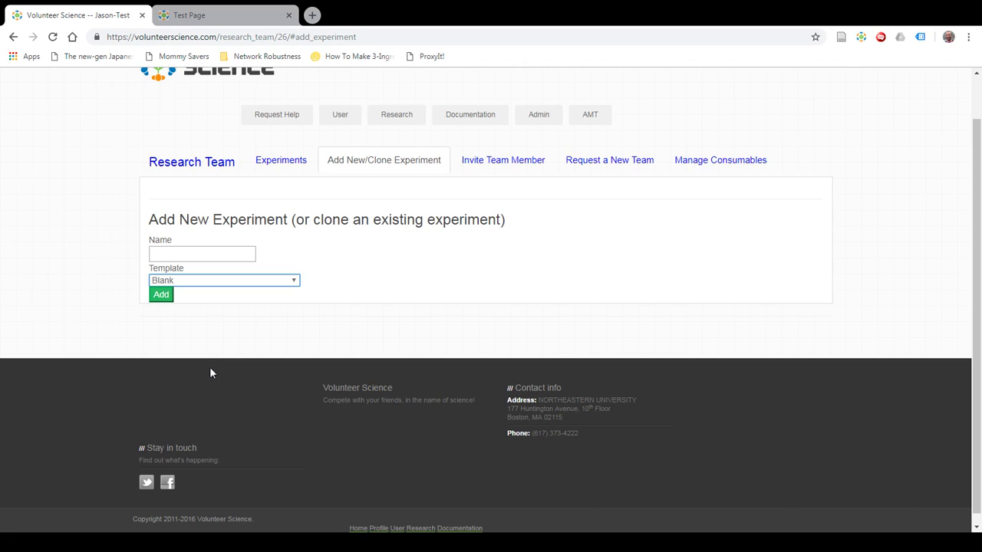
key(w)
click(191, 255)
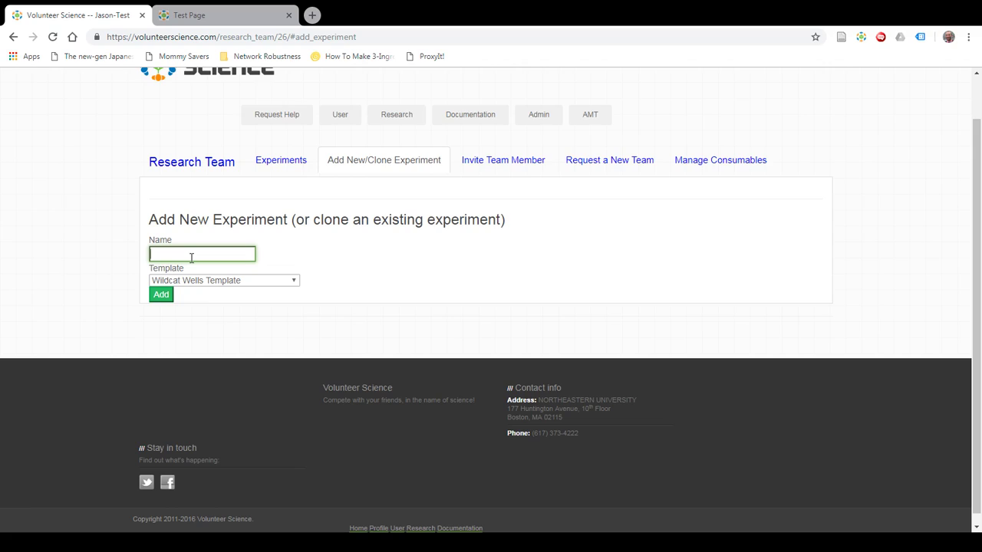
text(Wildcat Wells tur)
text(orial demo)
click(160, 296)
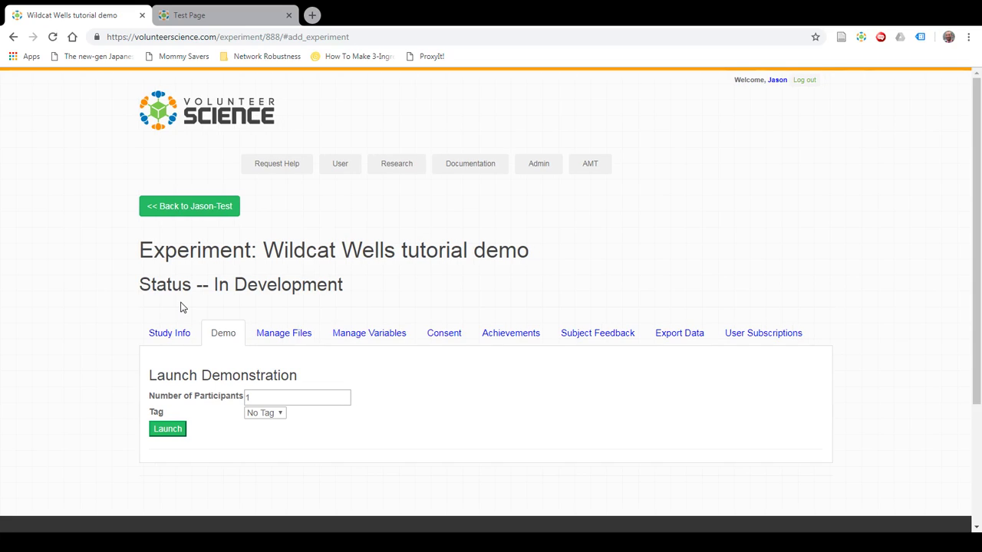
- Scroll through the Manage Files lists of HTML, JavaScript, CSS and image files
click(281, 335)
scroll(65, 301, down, 1)
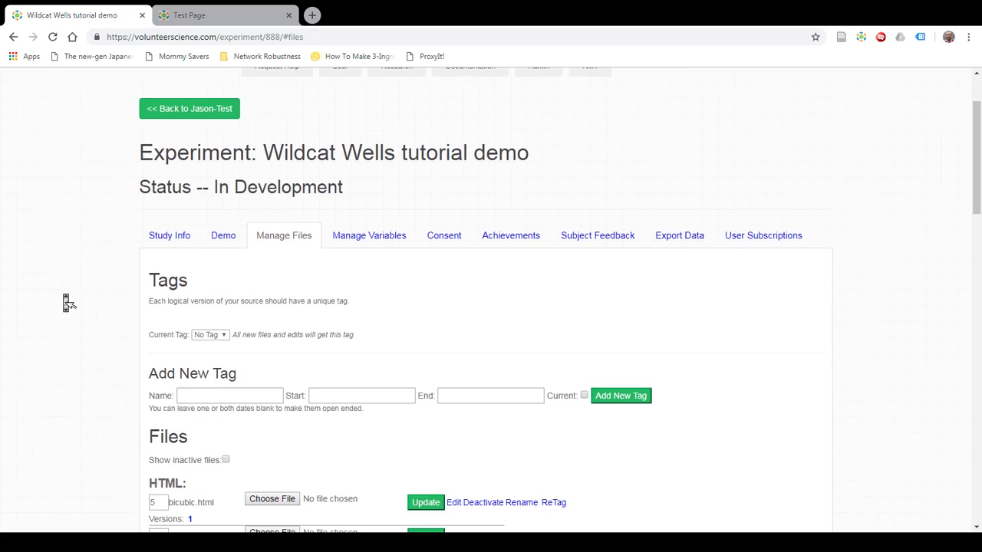
scroll(65, 301, down, 3)
scroll(65, 301, down, 1)
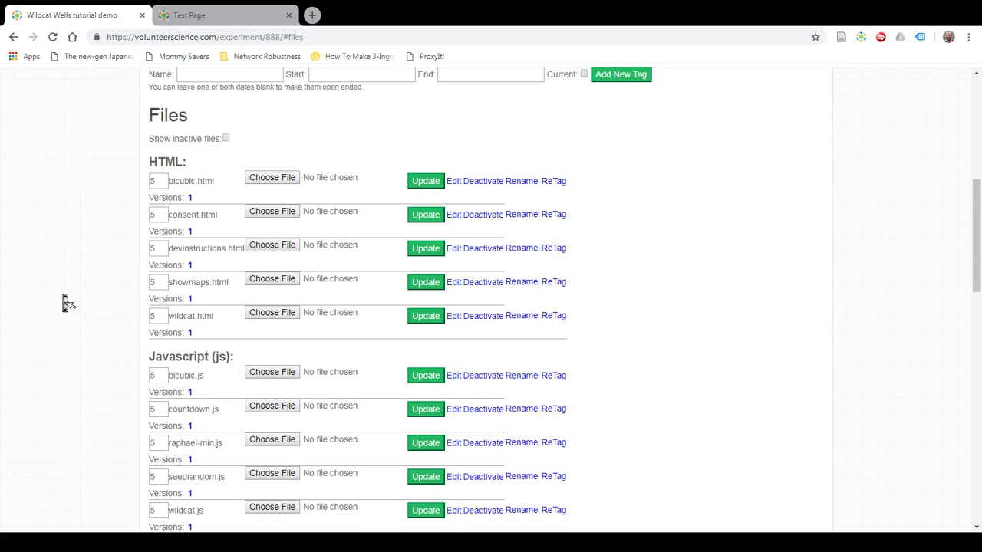
scroll(65, 301, down, 1)
scroll(130, 398, down, 3)
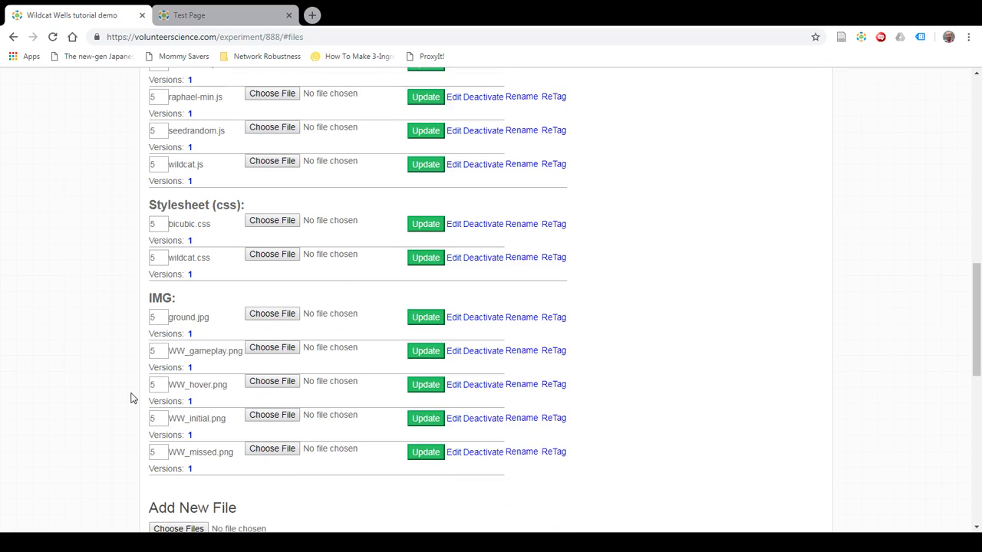
scroll(131, 398, down, 2)
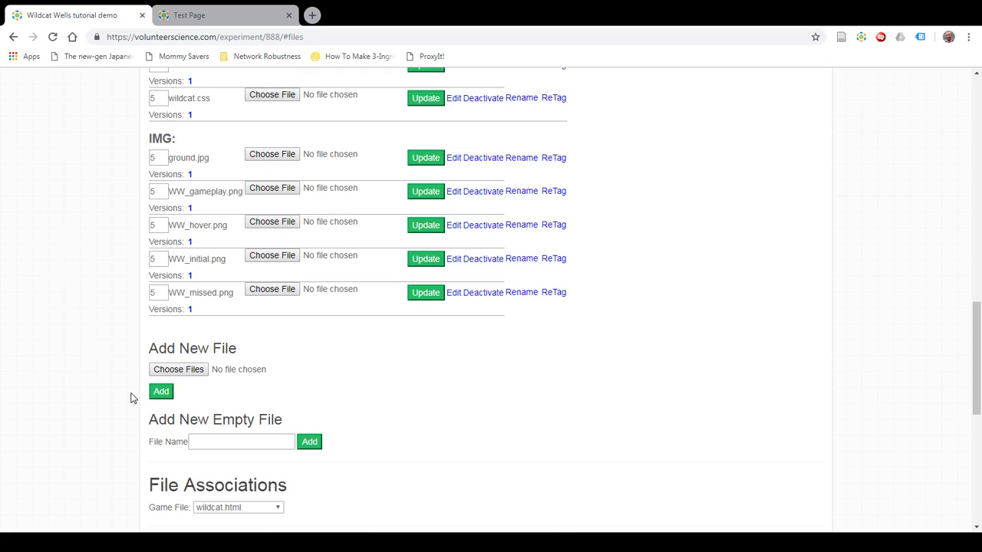
scroll(130, 398, up, 11)
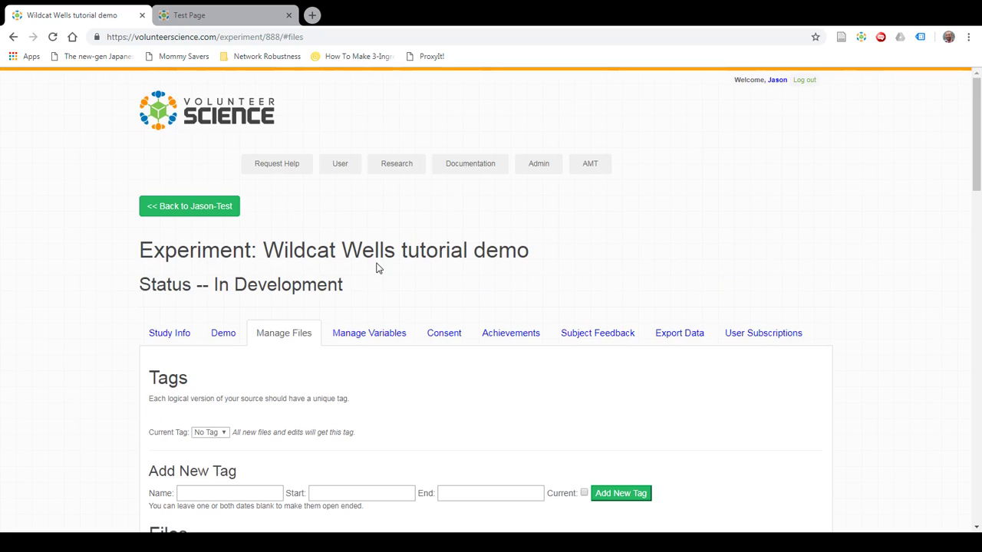
- Review the experiment's variables, including showMap and showScore, leaving them unedited
click(377, 333)
scroll(10, 334, down, 3)
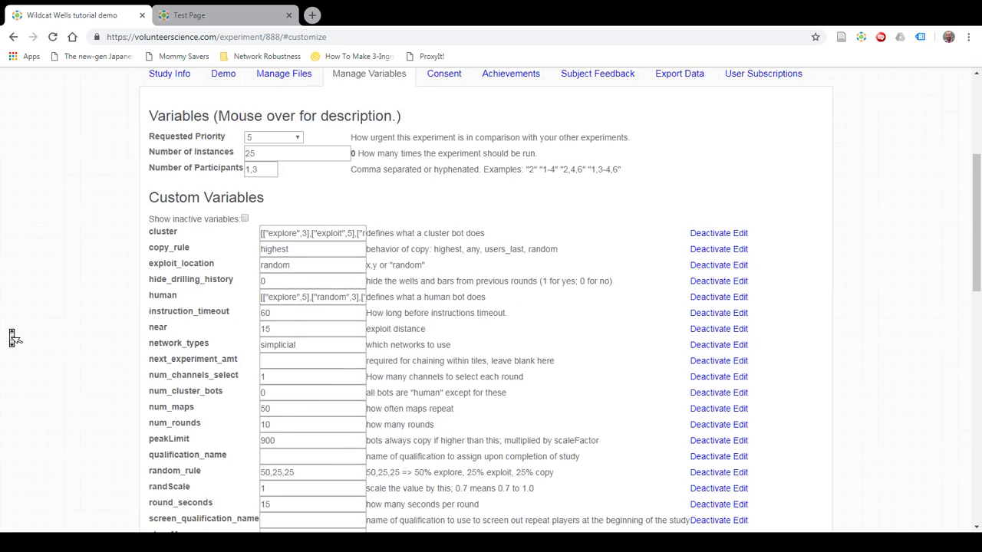
scroll(65, 325, down, 2)
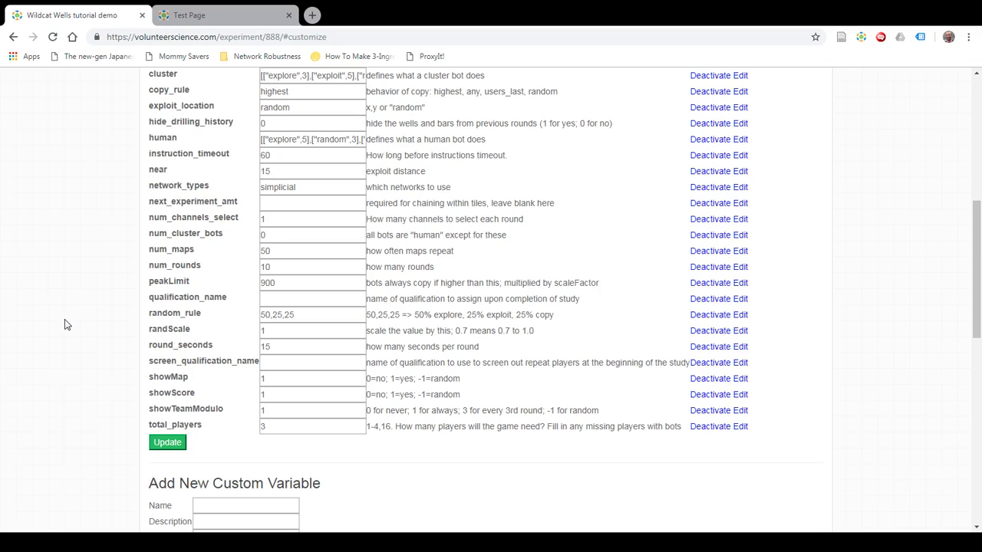
click(285, 379)
click(285, 393)
scroll(313, 264, up, 1)
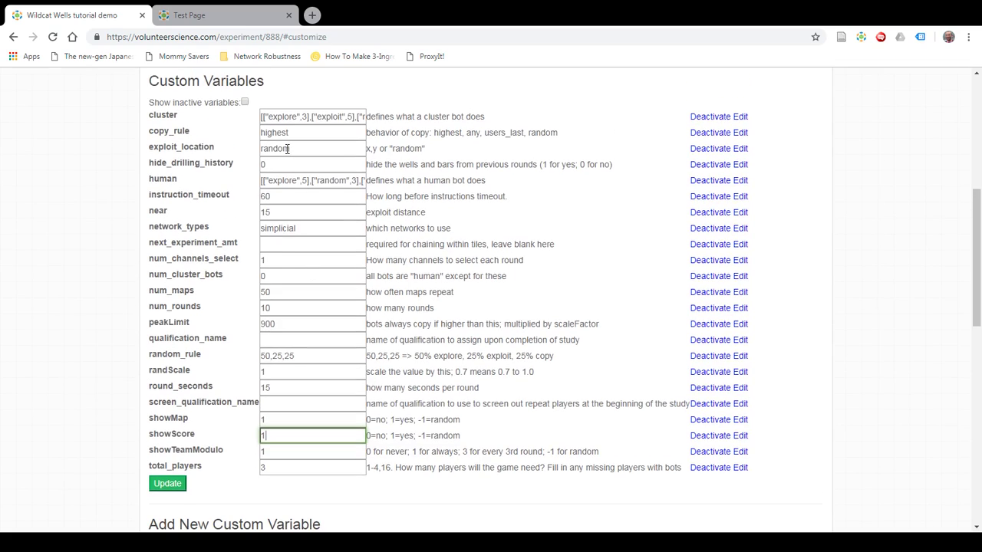
double_click(281, 117)
click(118, 132)
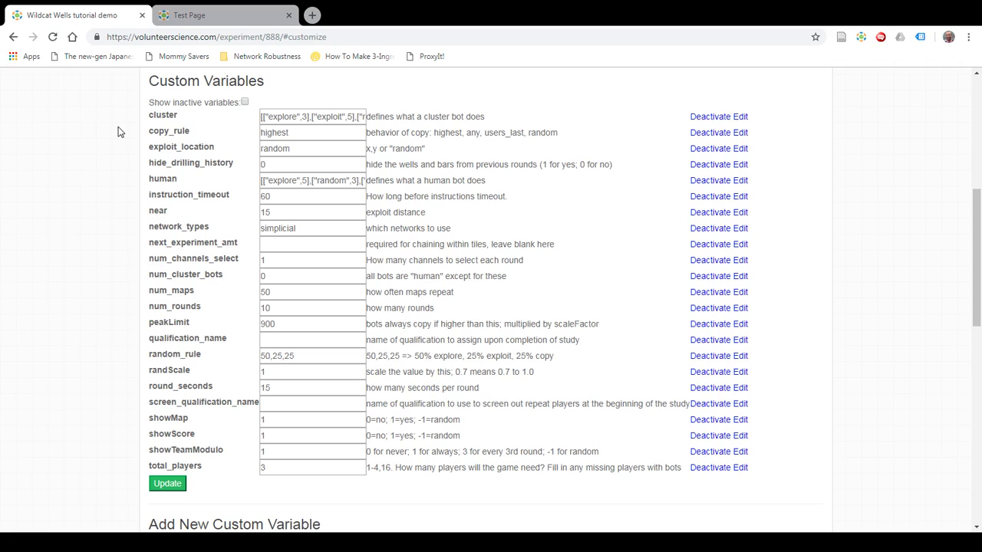
- Show the Demo tab's Launch Demonstration panel set to 1 participant
scroll(118, 132, up, 2)
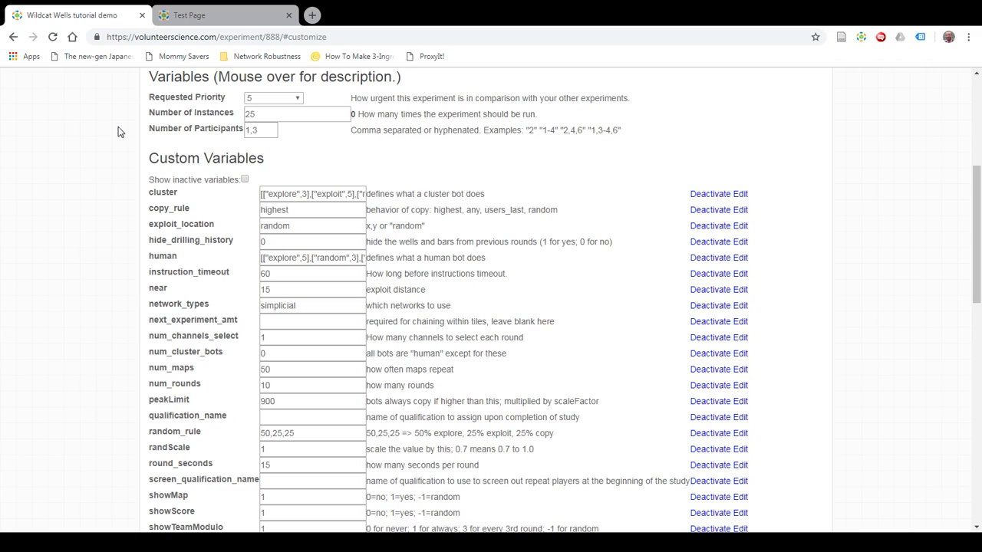
scroll(51, 262, up, 4)
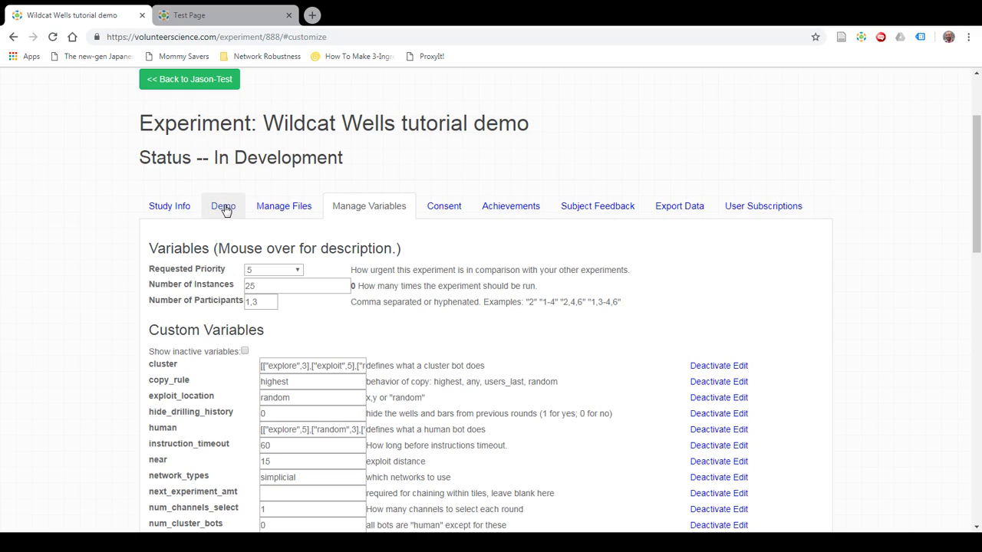
double_click(252, 302)
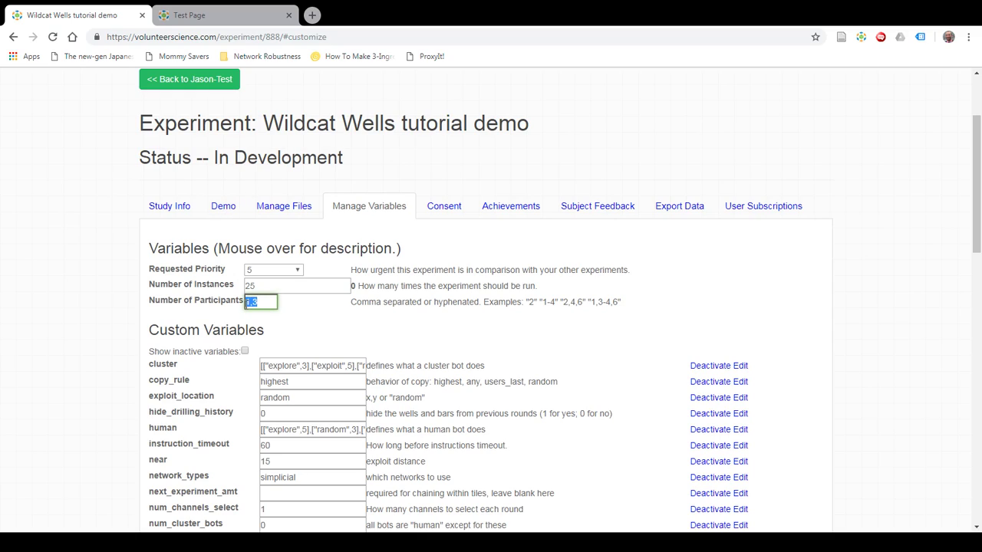
click(161, 282)
- Launch the demonstration and page through the instructions to start playing
click(224, 205)
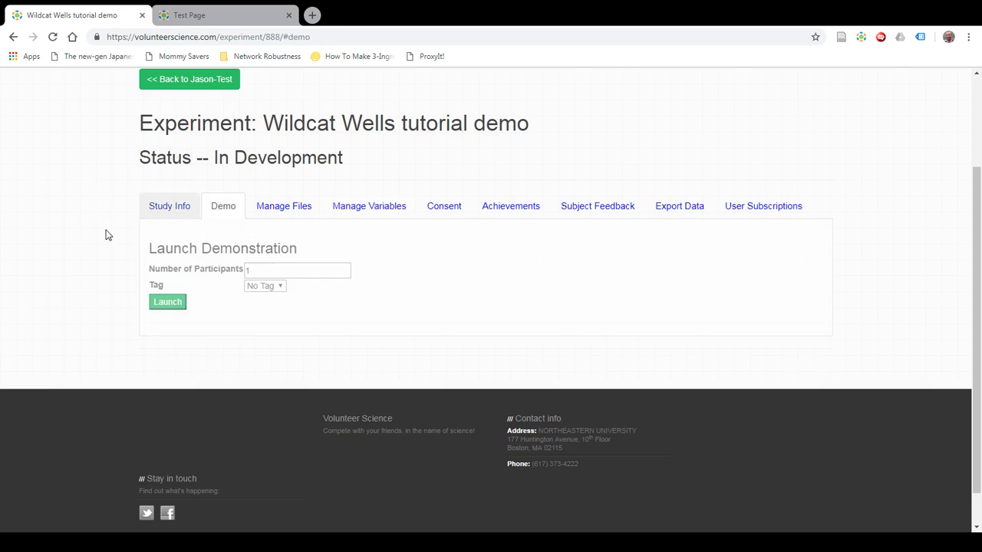
scroll(107, 235, down, 1)
click(162, 268)
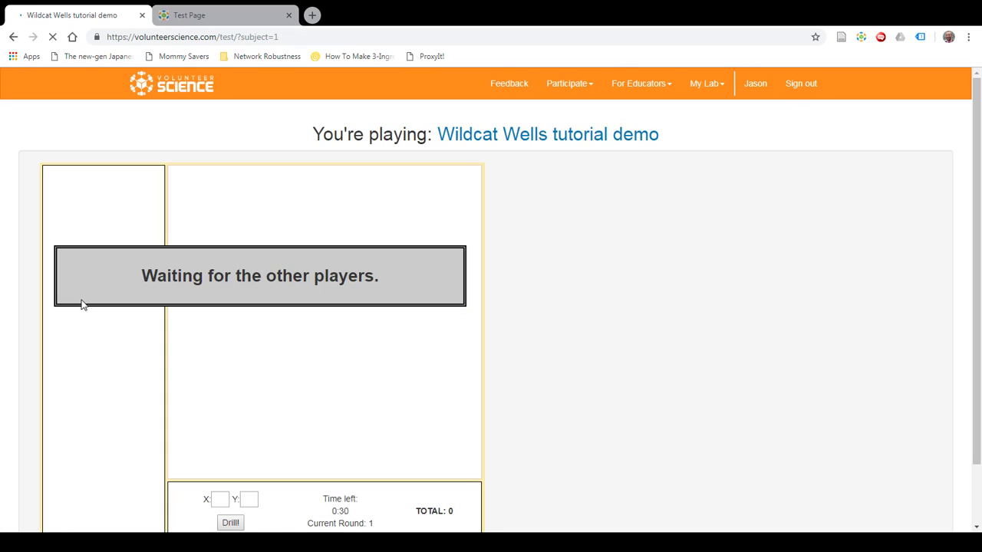
scroll(635, 269, down, 1)
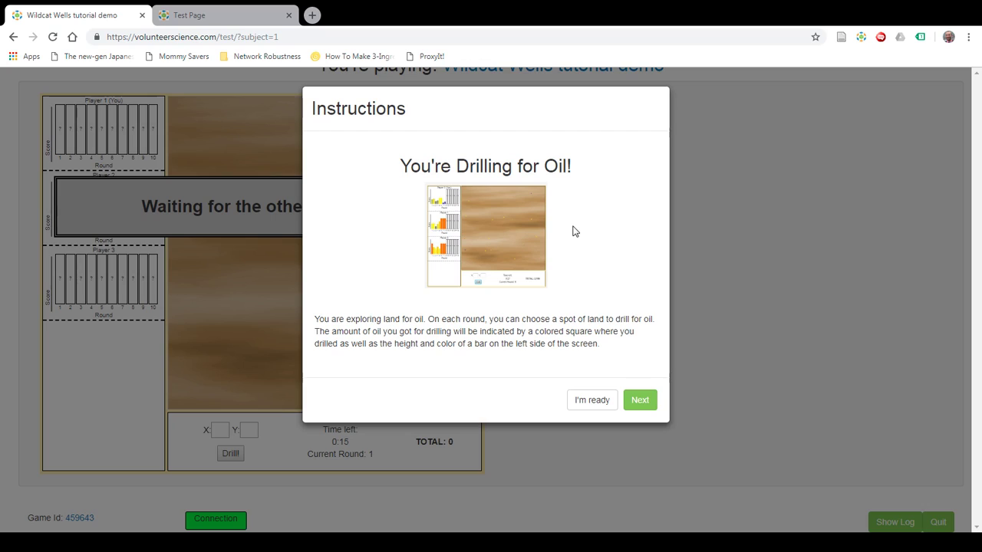
click(640, 400)
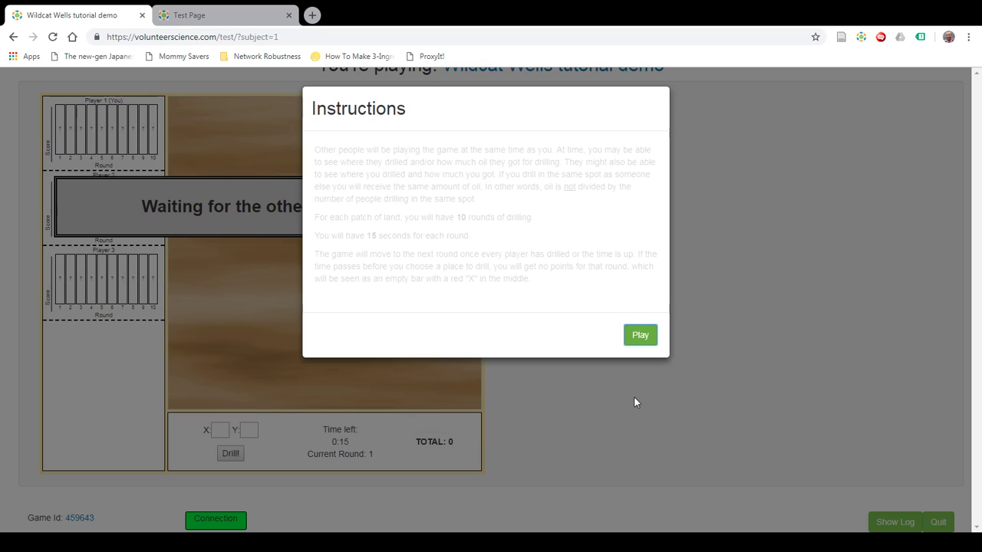
click(640, 346)
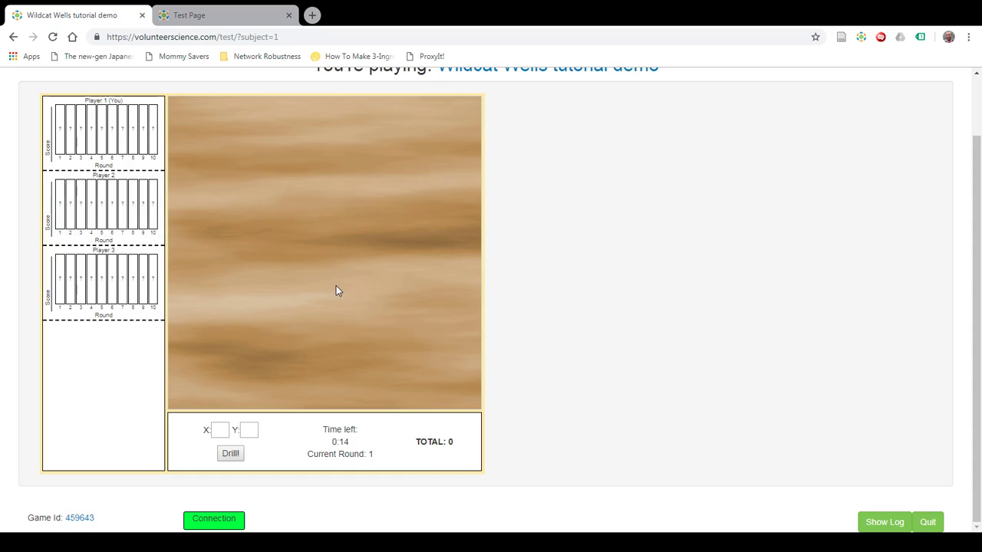
- Drill at two spots on the map, then quit the game and confirm
click(215, 215)
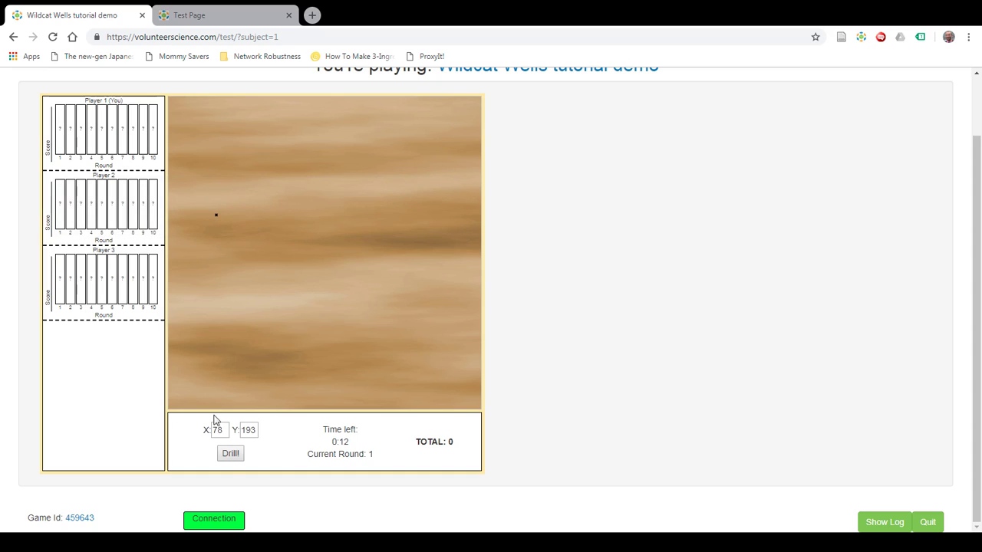
click(231, 454)
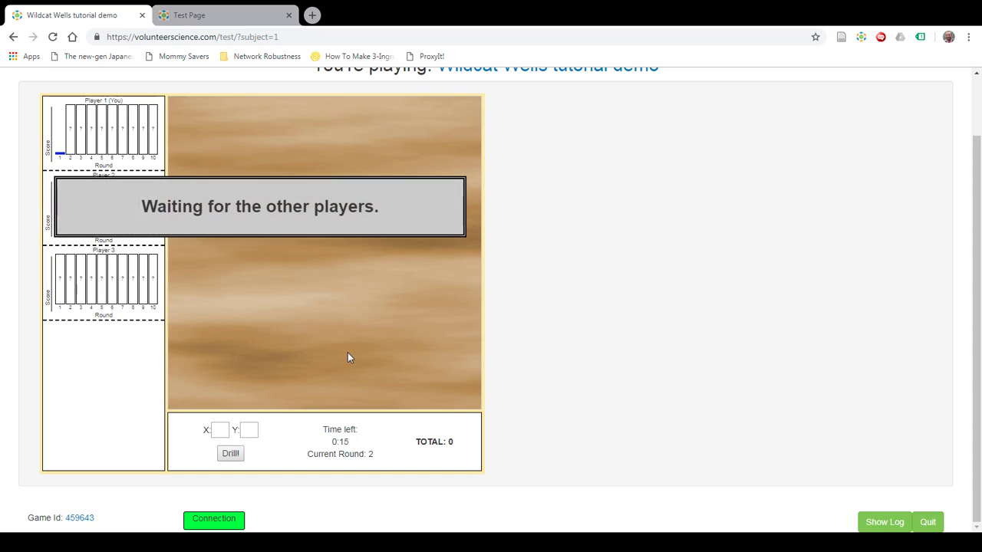
click(327, 302)
click(231, 454)
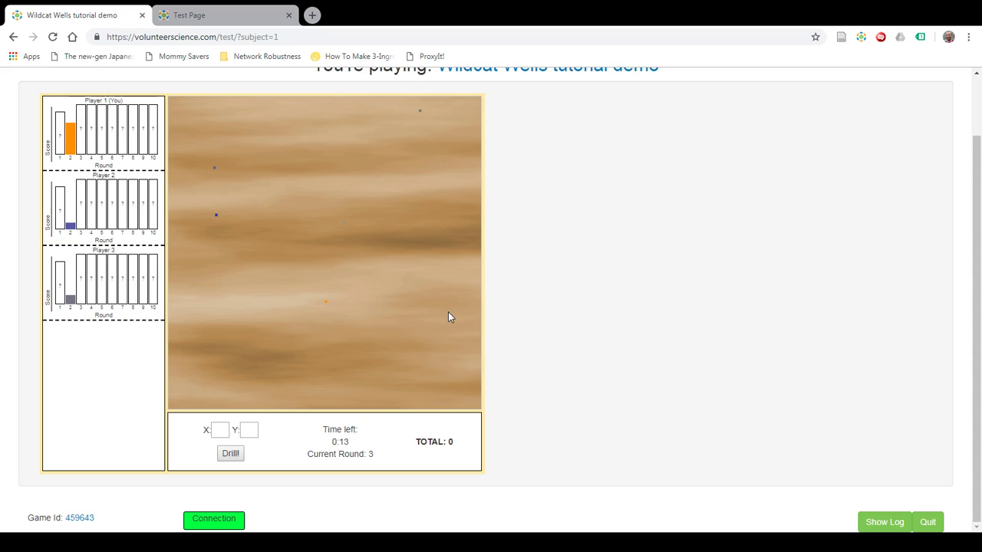
click(927, 522)
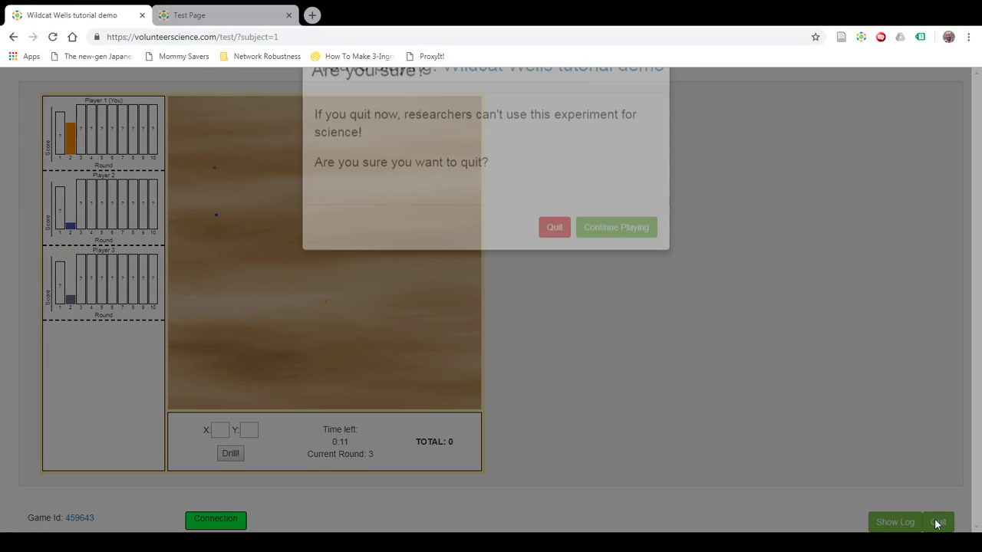
click(554, 267)
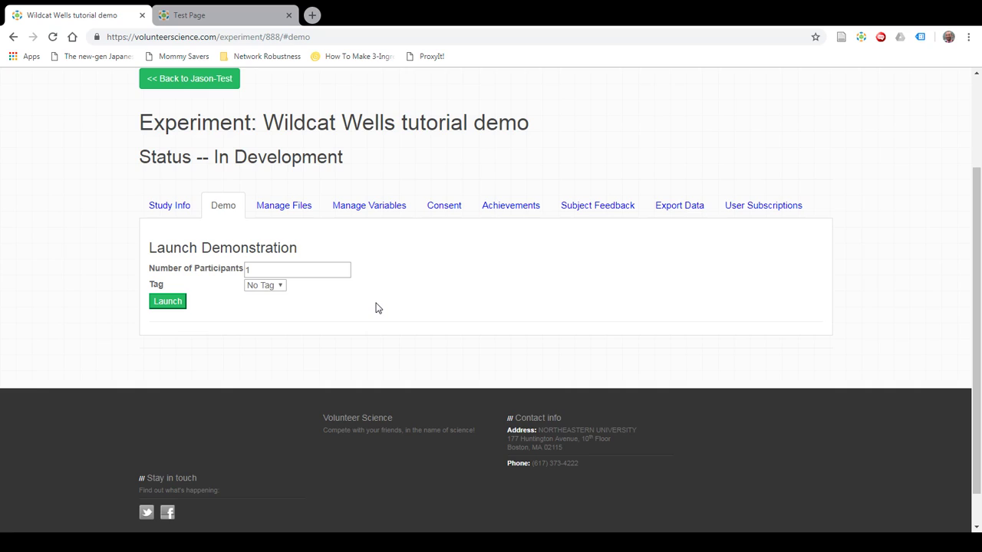
- Open wildcat.html from the experiment's file list in the code editor
click(270, 210)
scroll(141, 244, down, 4)
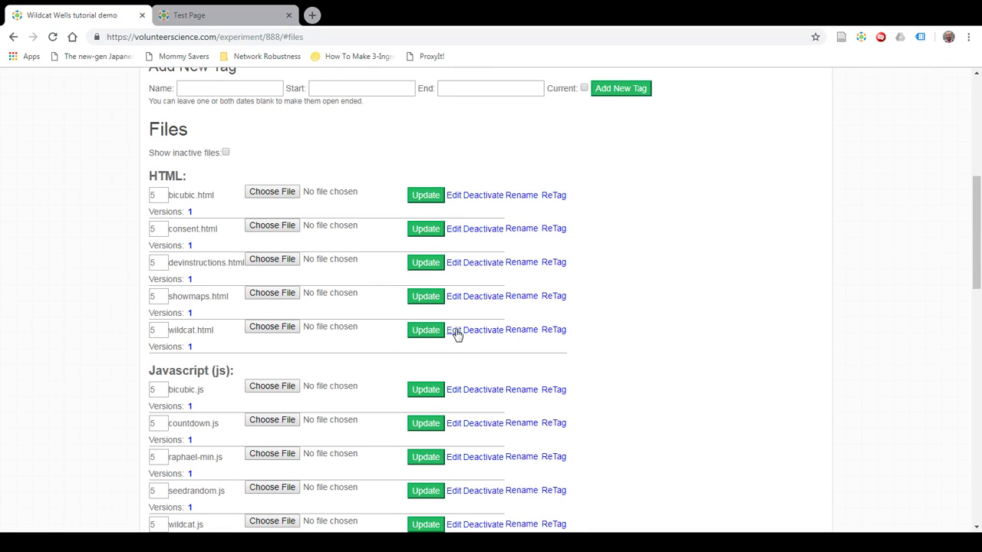
click(454, 331)
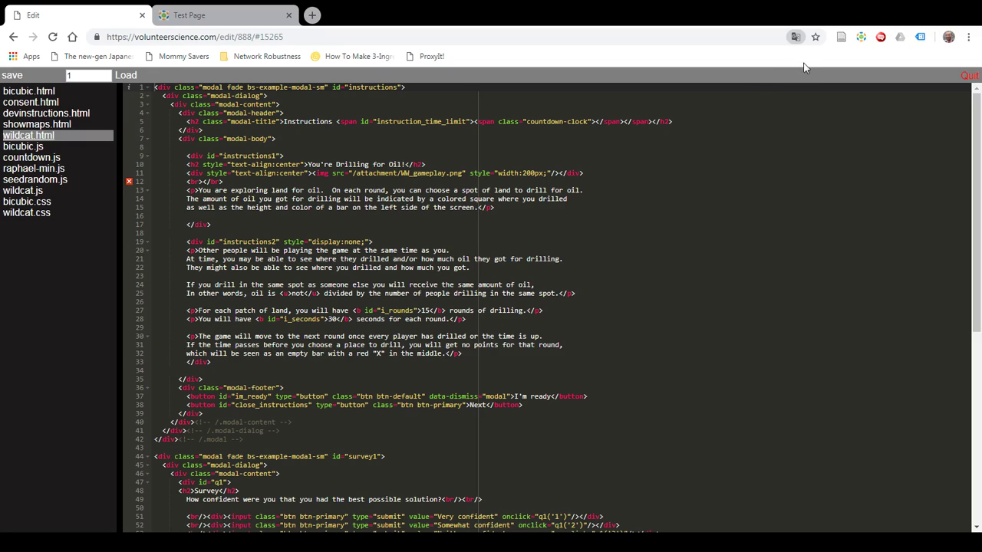
- Look over the wildcat.html markup and select the instructions2 id
scroll(361, 215, down, 4)
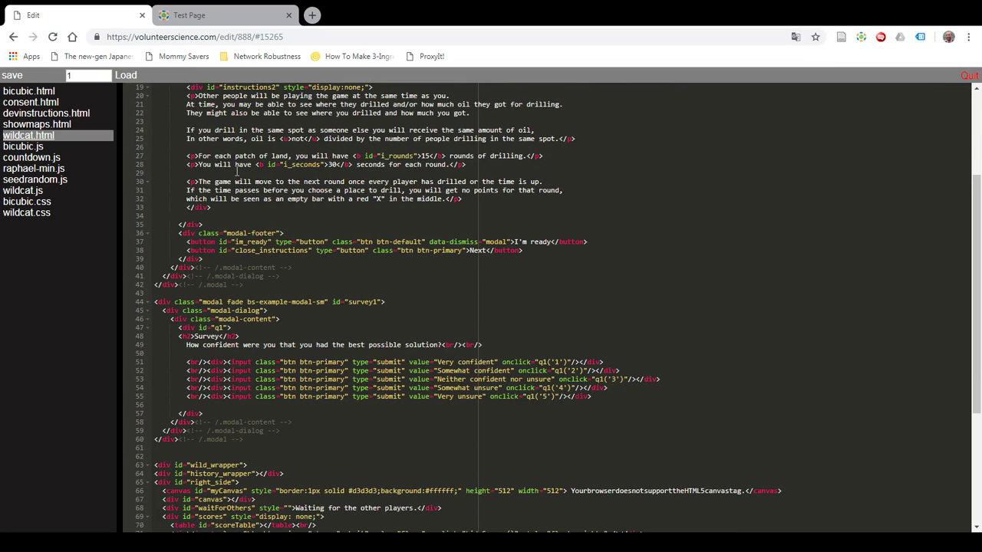
scroll(228, 158, up, 2)
double_click(229, 171)
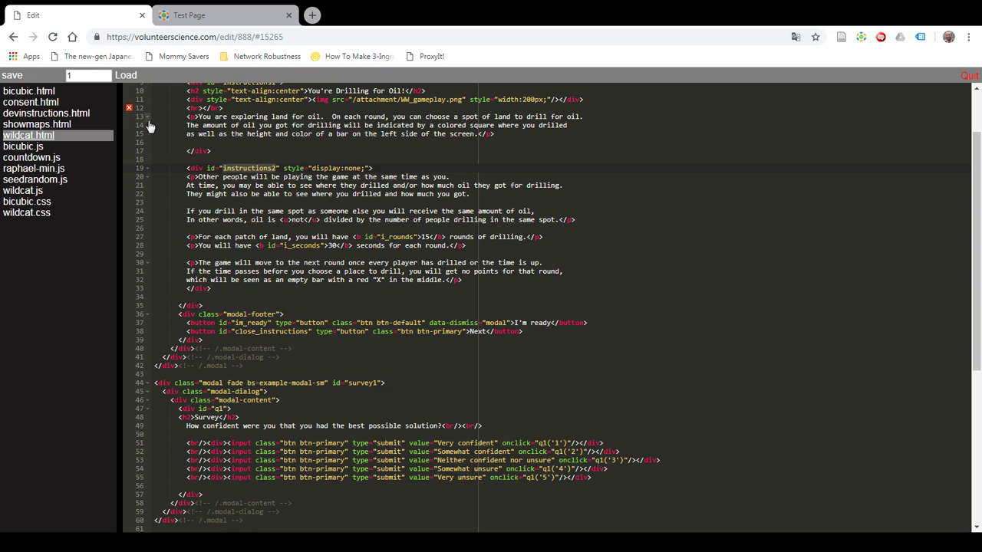
- Switch to wildcat.js and highlight the try/catch block that reads round_seconds
click(35, 192)
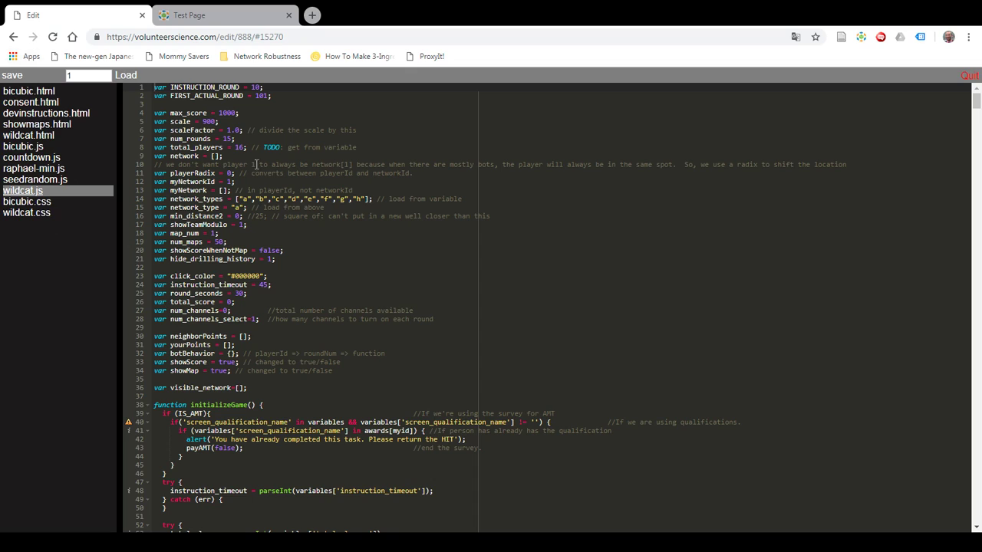
drag(257, 164, 285, 296)
scroll(285, 296, down, 5)
scroll(285, 296, down, 6)
drag(209, 165, 250, 265)
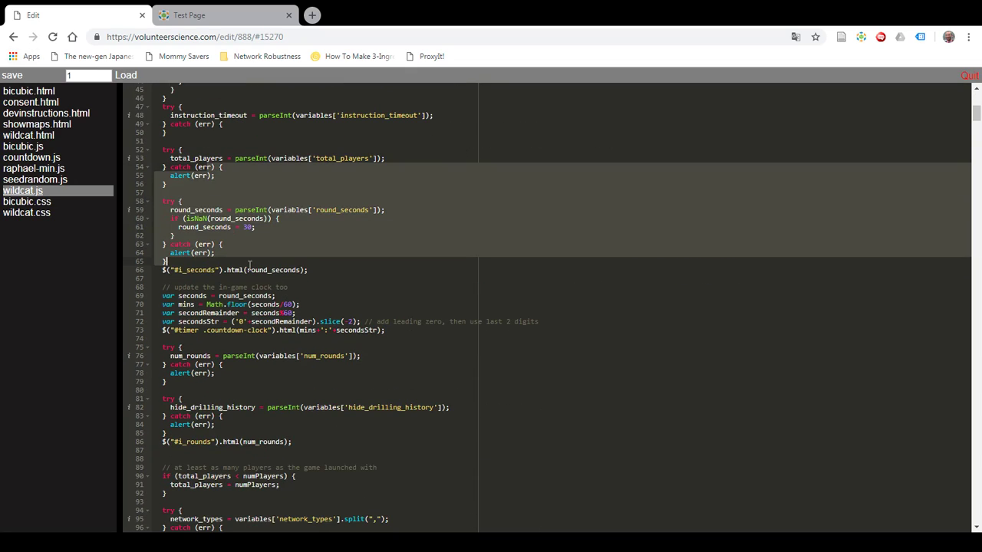
click(250, 264)
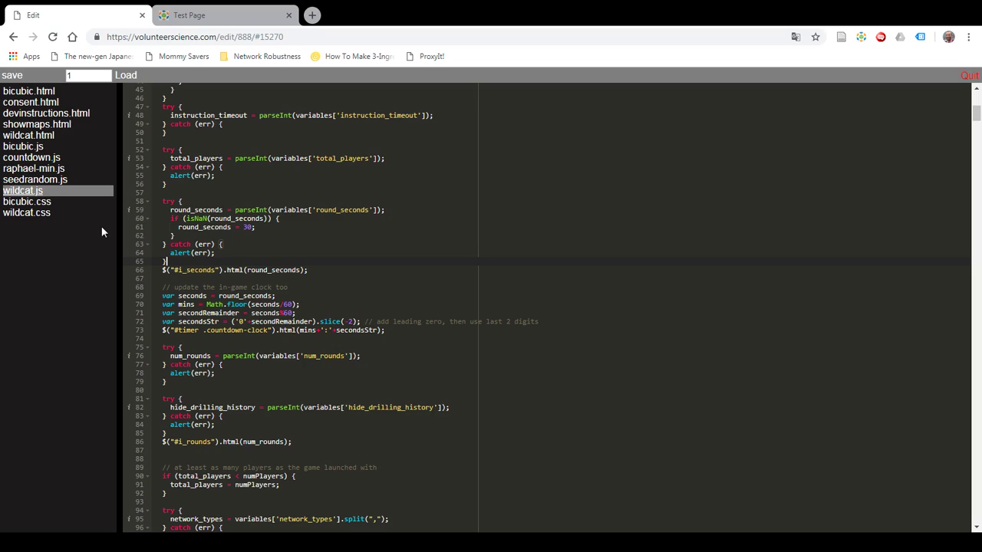